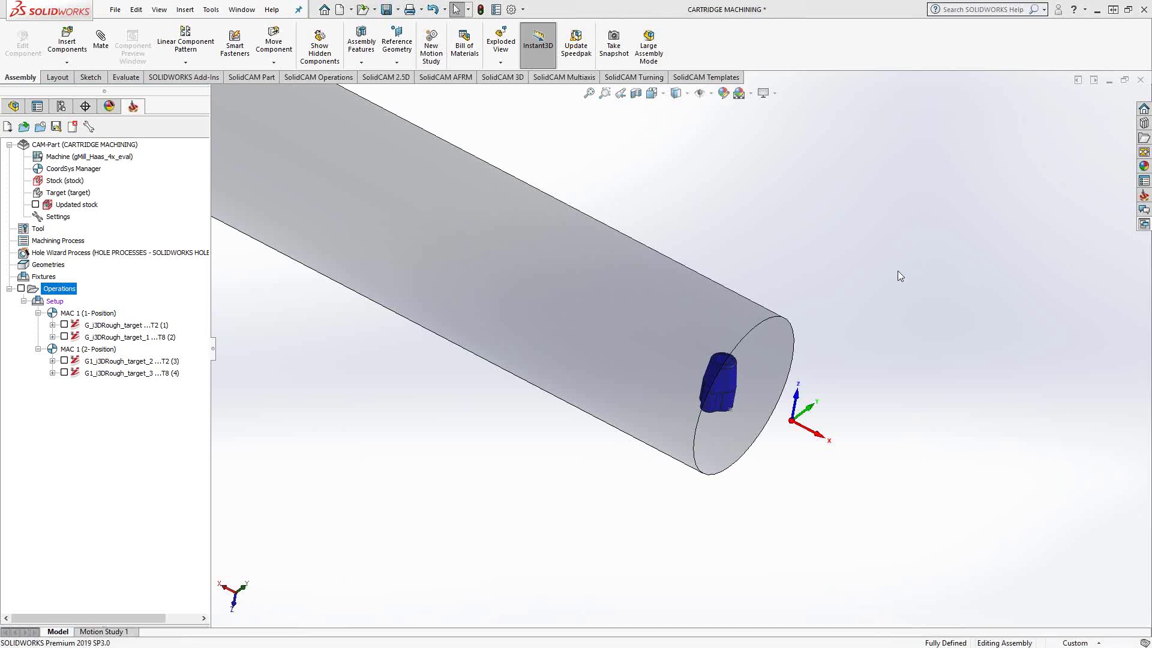
# Step: Unsuppress the Holder component in the FeatureManager tree and fit the bar and holder in view
pyautogui.scroll(3, 819, 294)
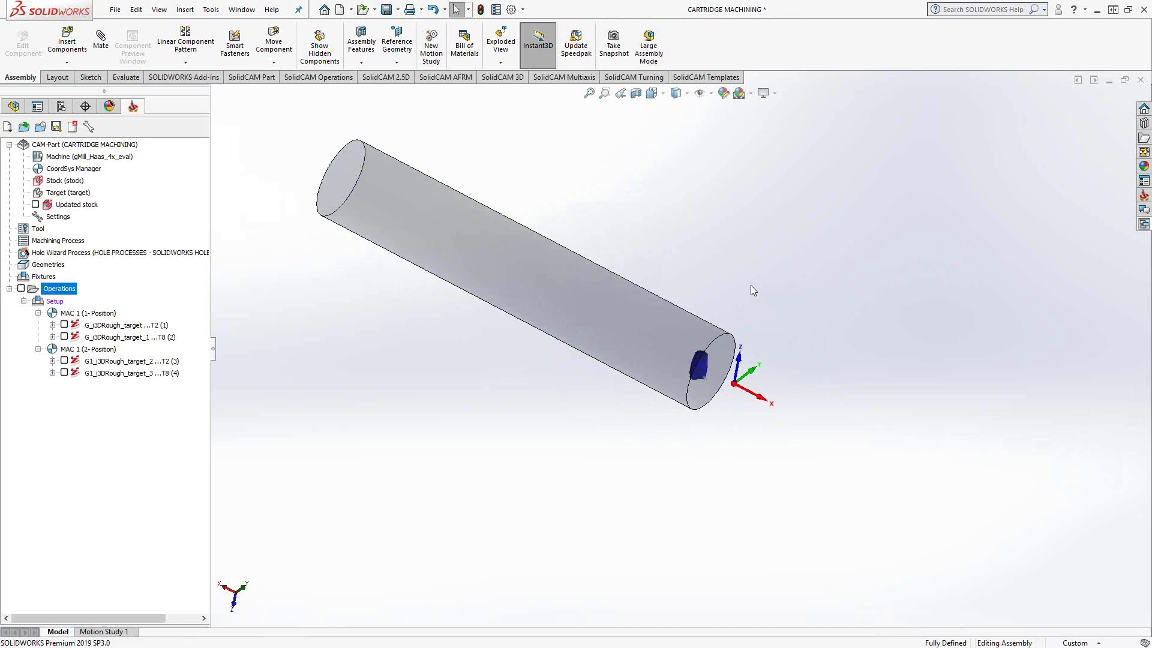
pyautogui.scroll(-4, 733, 300)
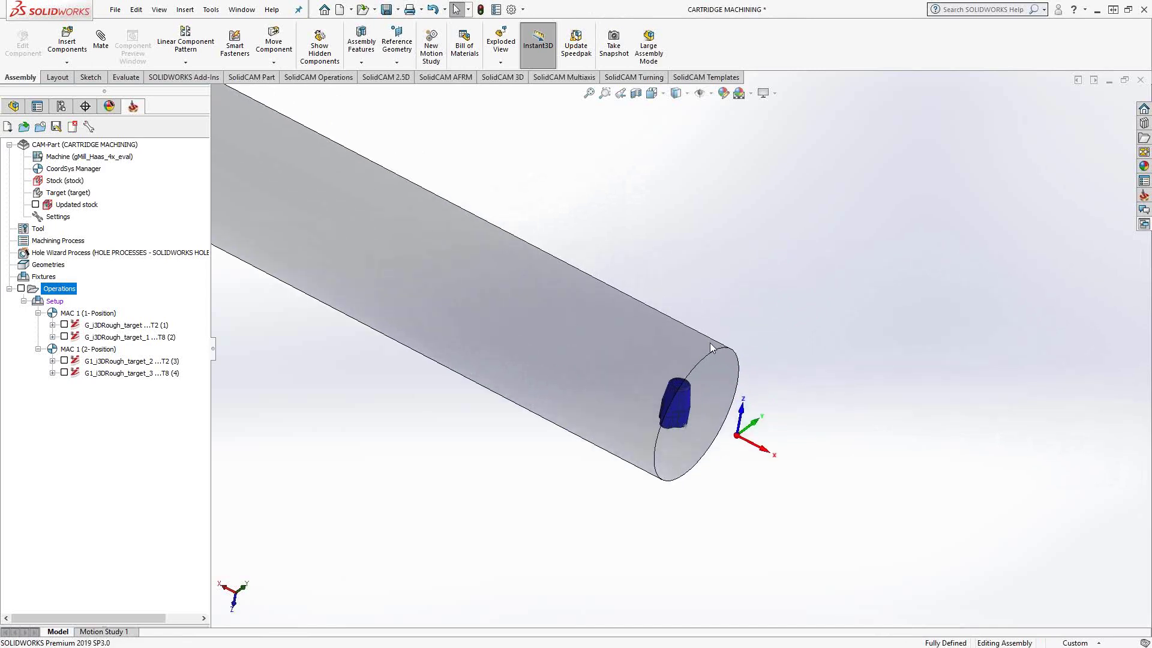
pyautogui.scroll(-2, 711, 348)
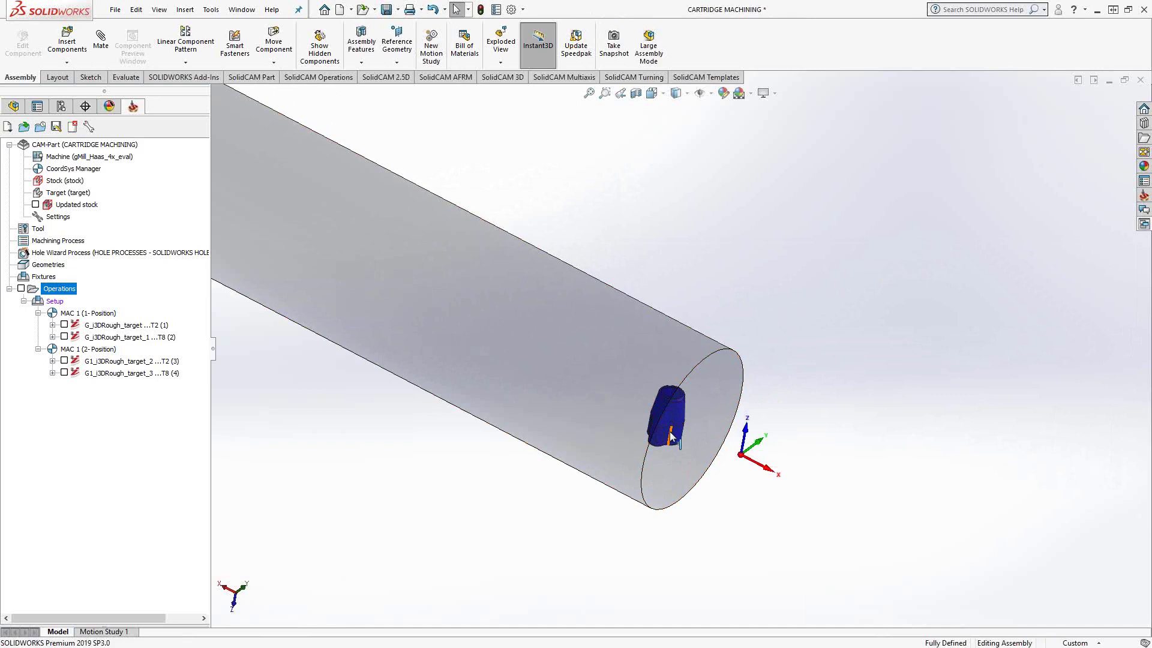
pyautogui.moveTo(693, 448)
pyautogui.mouseDown(button='middle')
pyautogui.moveTo(650, 403)
pyautogui.moveTo(687, 442)
pyautogui.moveTo(630, 447)
pyautogui.moveTo(691, 433)
pyautogui.mouseUp(button='middle')
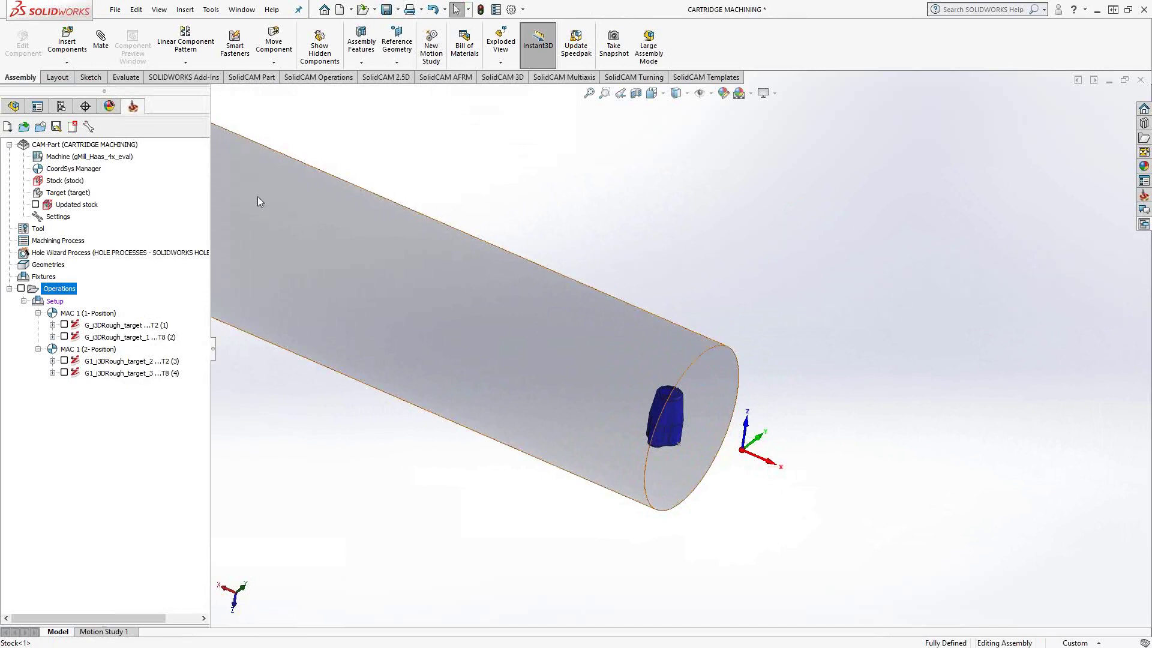
pyautogui.click(14, 106)
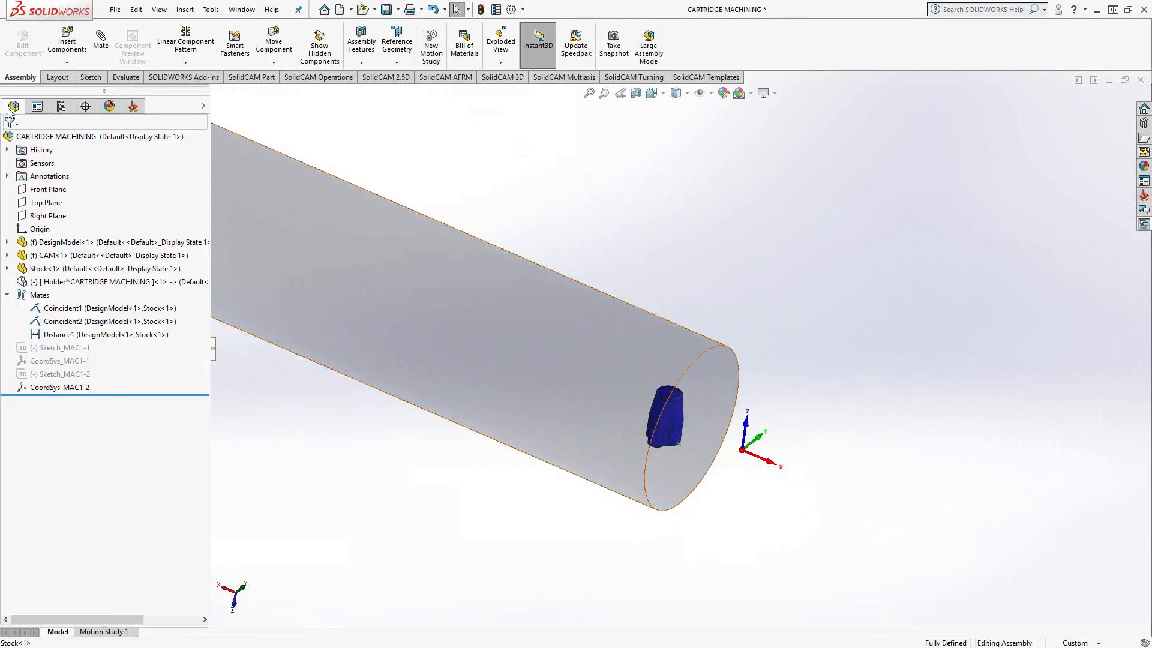
pyautogui.rightClick(67, 286)
pyautogui.click(123, 218)
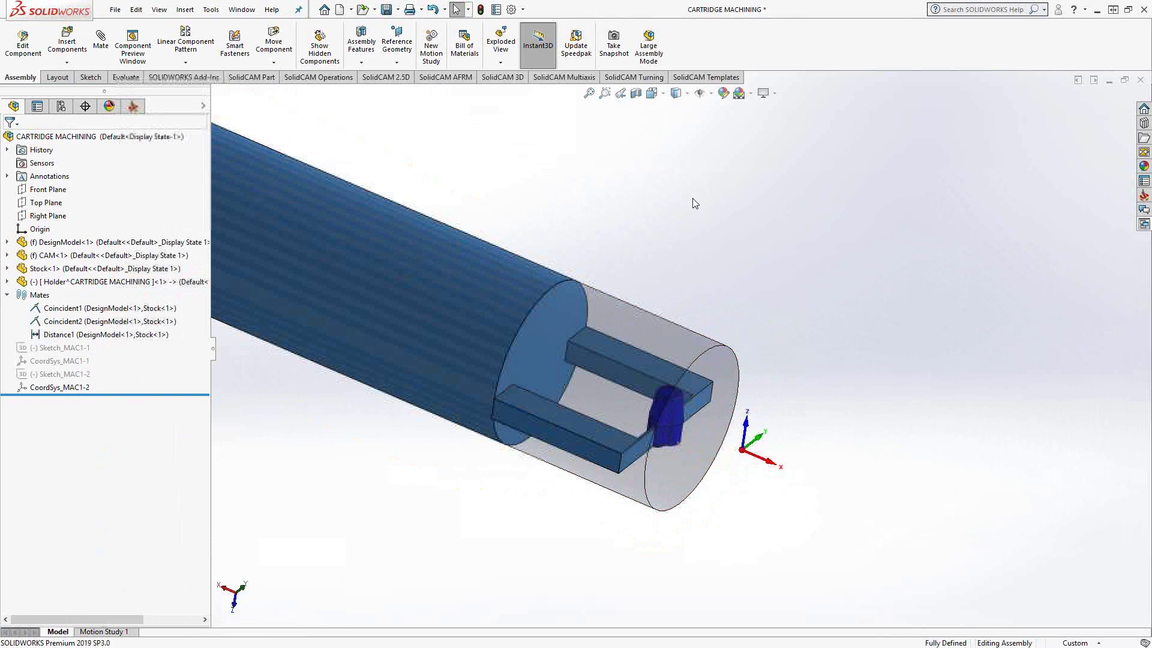
pyautogui.click(700, 200)
pyautogui.press('z')
pyautogui.press('z')
pyautogui.press('z')
pyautogui.press('z')
pyautogui.press('z')
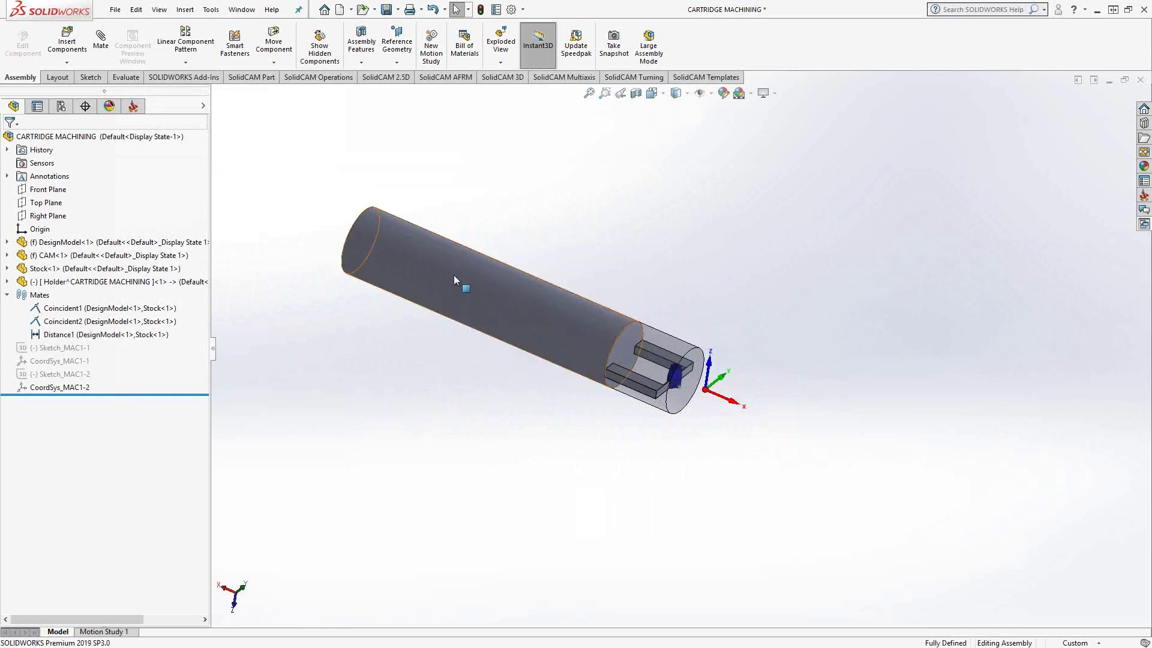
# Step: Orbit and zoom around the bar's end to inspect the two holder tabs gripping the part
pyautogui.scroll(-3, 570, 341)
pyautogui.scroll(-3, 569, 337)
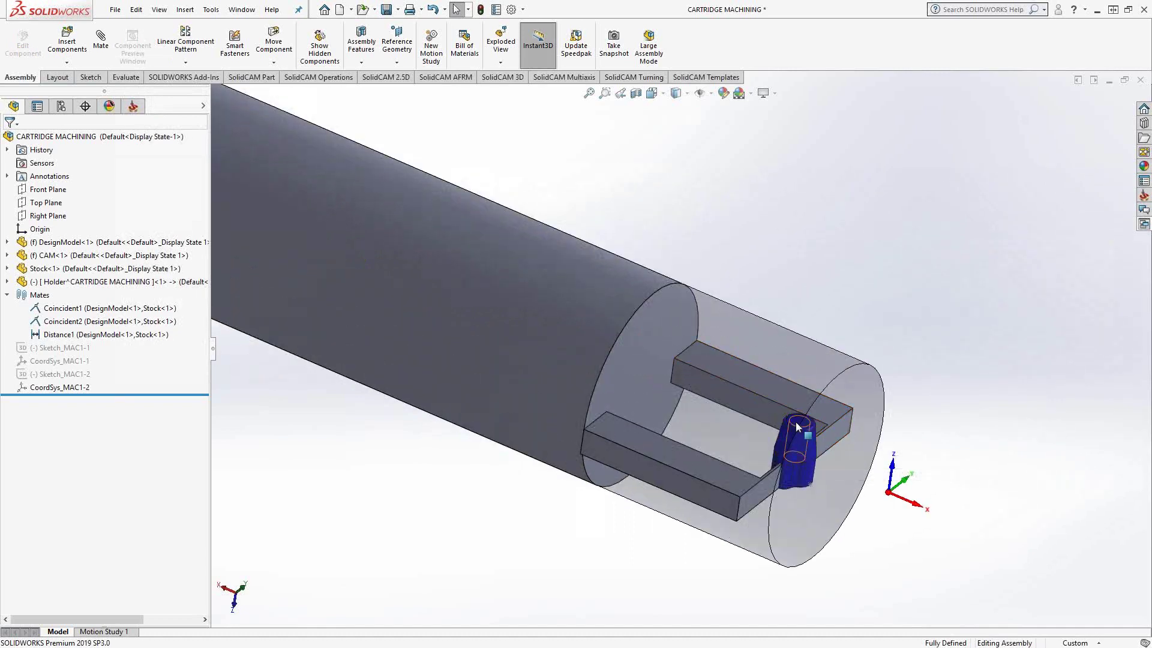
pyautogui.moveTo(795, 422); pyautogui.dragTo(789, 478, button='middle')
pyautogui.scroll(-5, 790, 468)
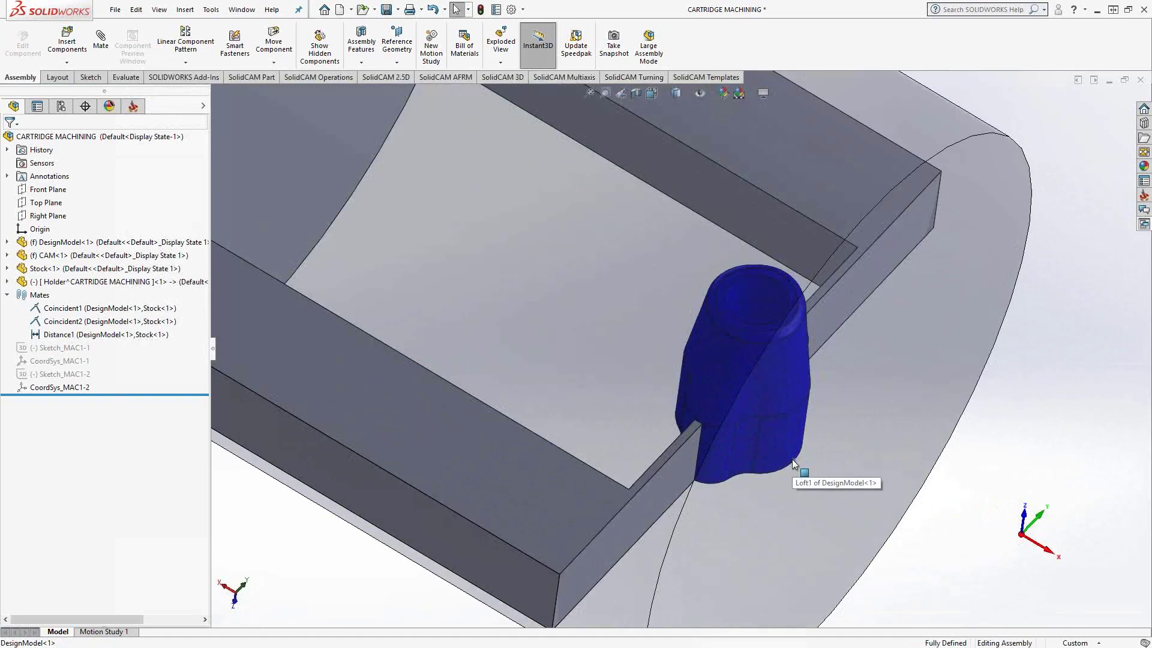
pyautogui.scroll(5, 785, 396)
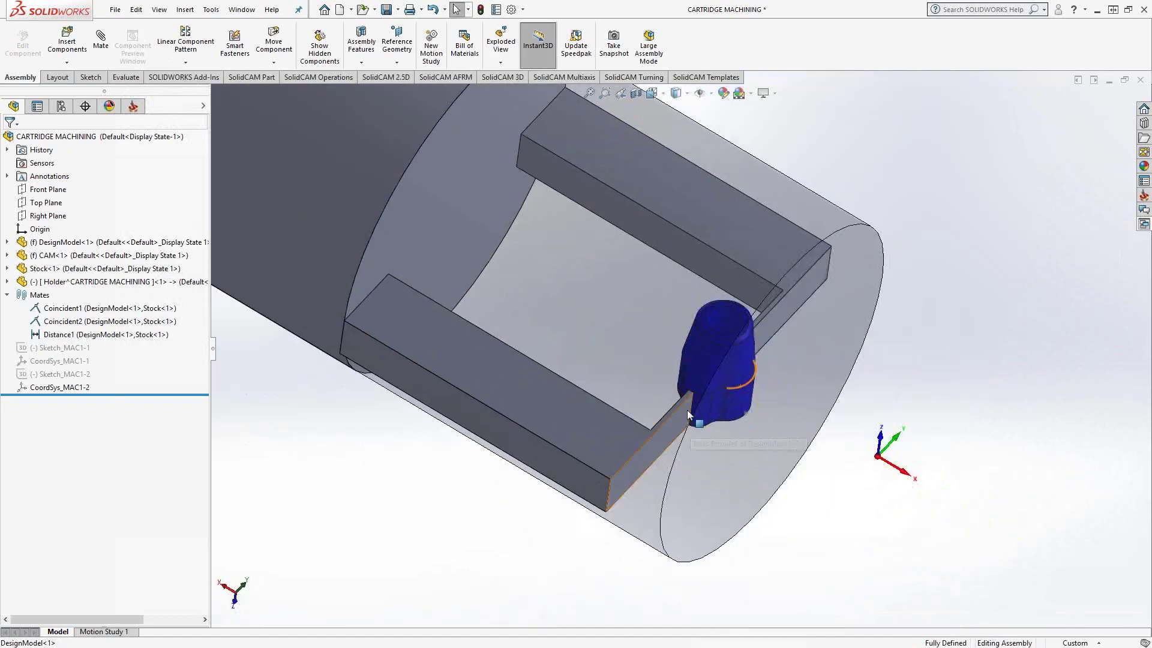
pyautogui.moveTo(784, 413); pyautogui.dragTo(654, 258, button='middle')
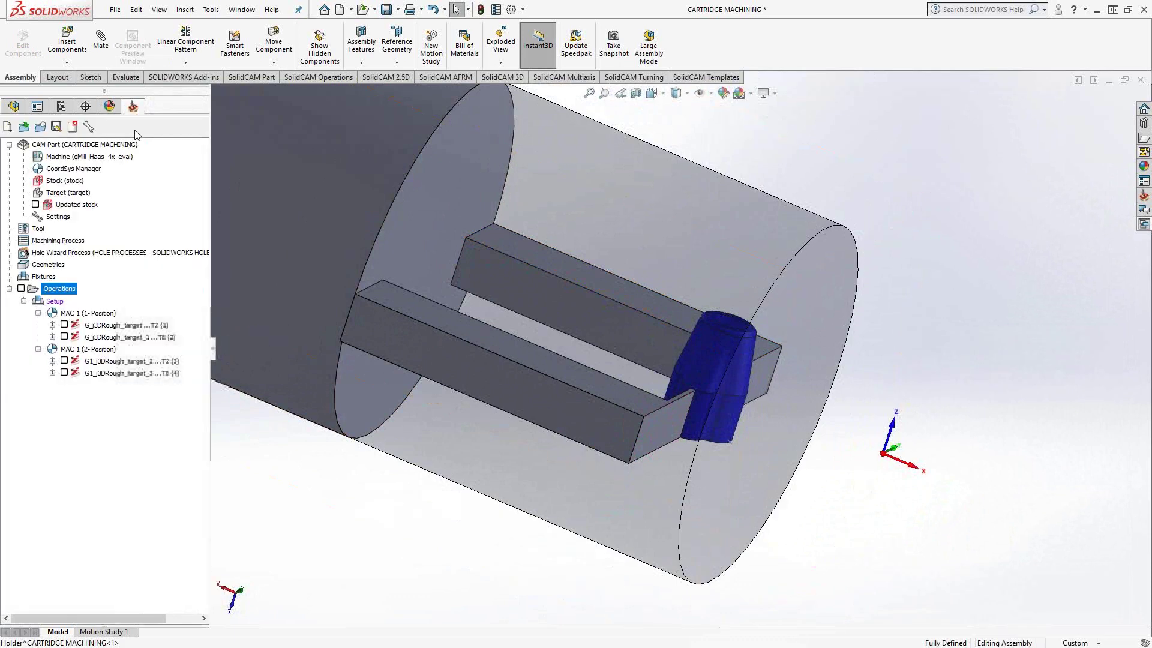
pyautogui.doubleClick(59, 194)
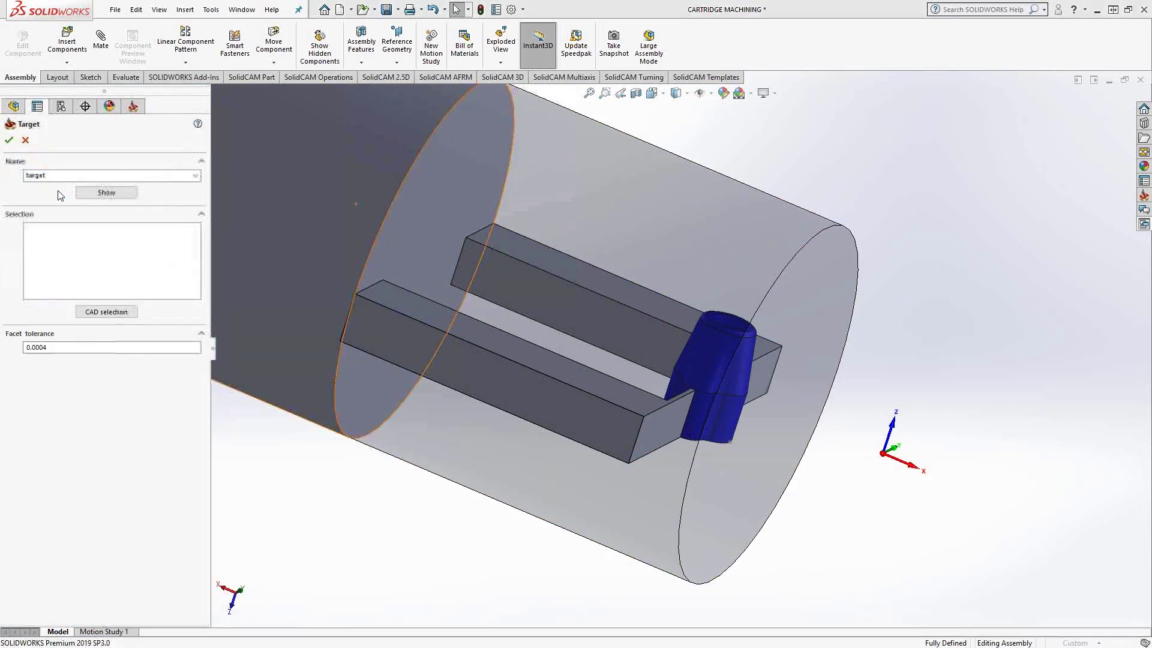
pyautogui.moveTo(484, 395); pyautogui.dragTo(420, 429, button='middle')
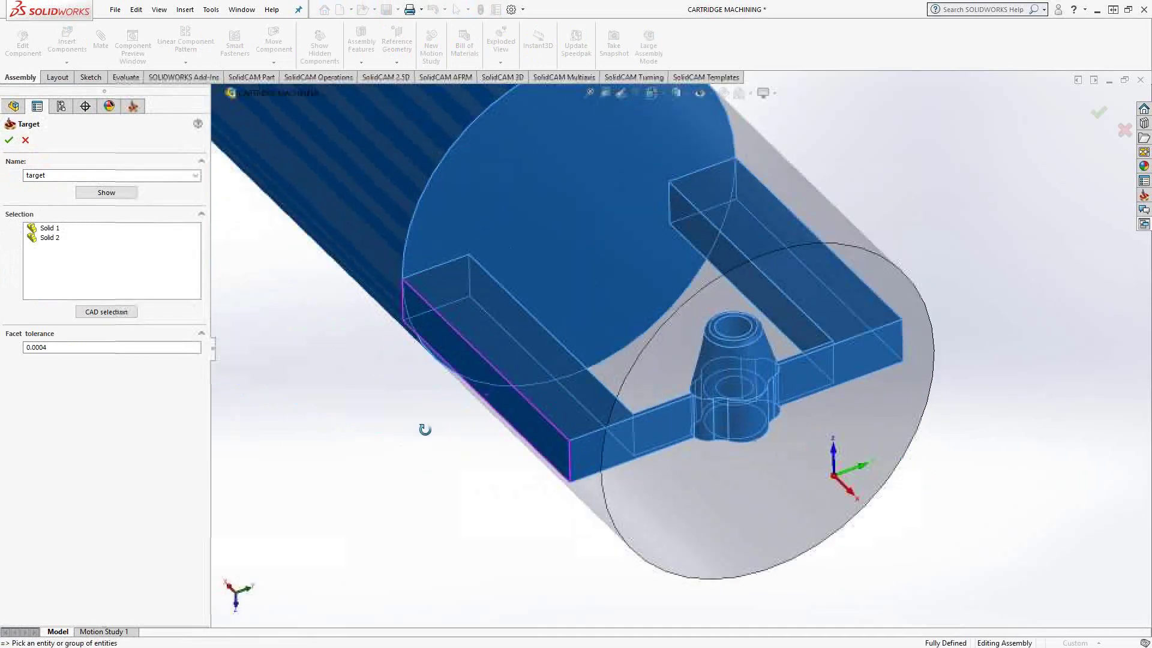
pyautogui.click(84, 193)
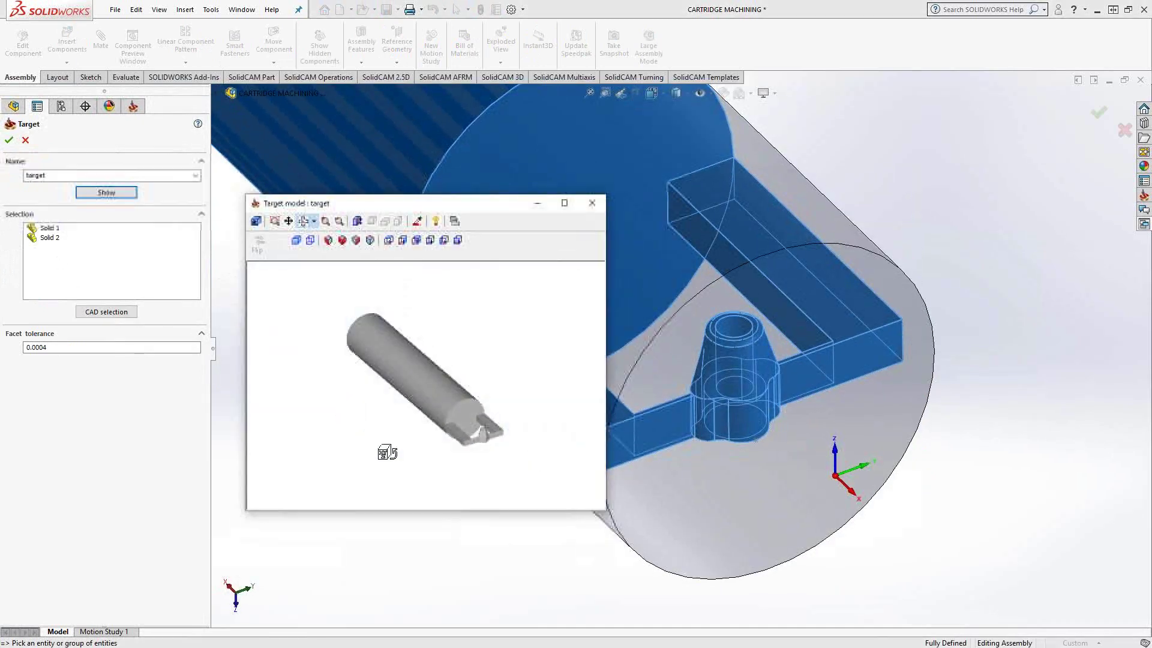
pyautogui.moveTo(439, 437); pyautogui.dragTo(484, 437)
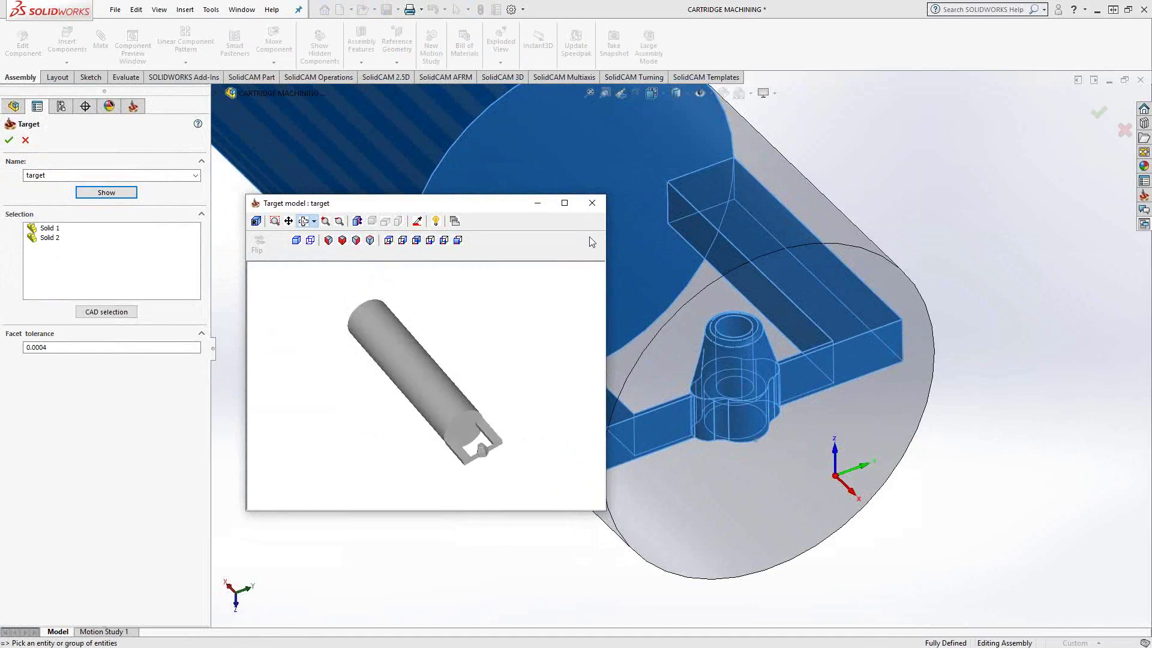
pyautogui.click(593, 205)
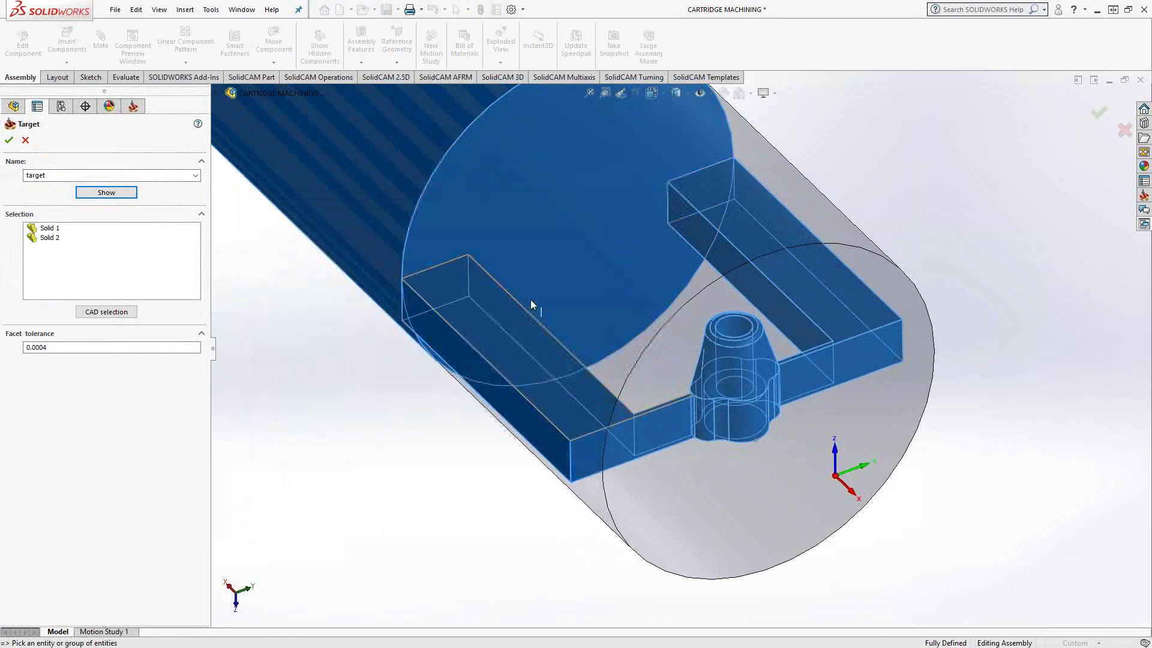
pyautogui.click(26, 140)
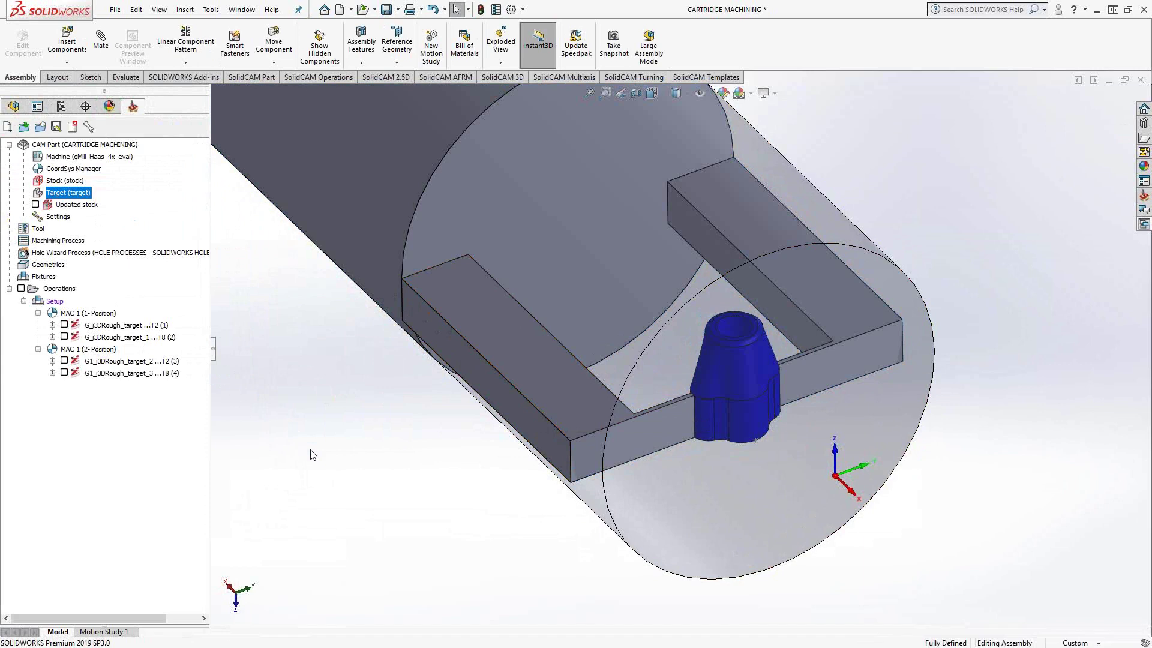
# Step: Display both MAC 1 roughing toolpaths, then select both operations and open their context menu
pyautogui.click(64, 324)
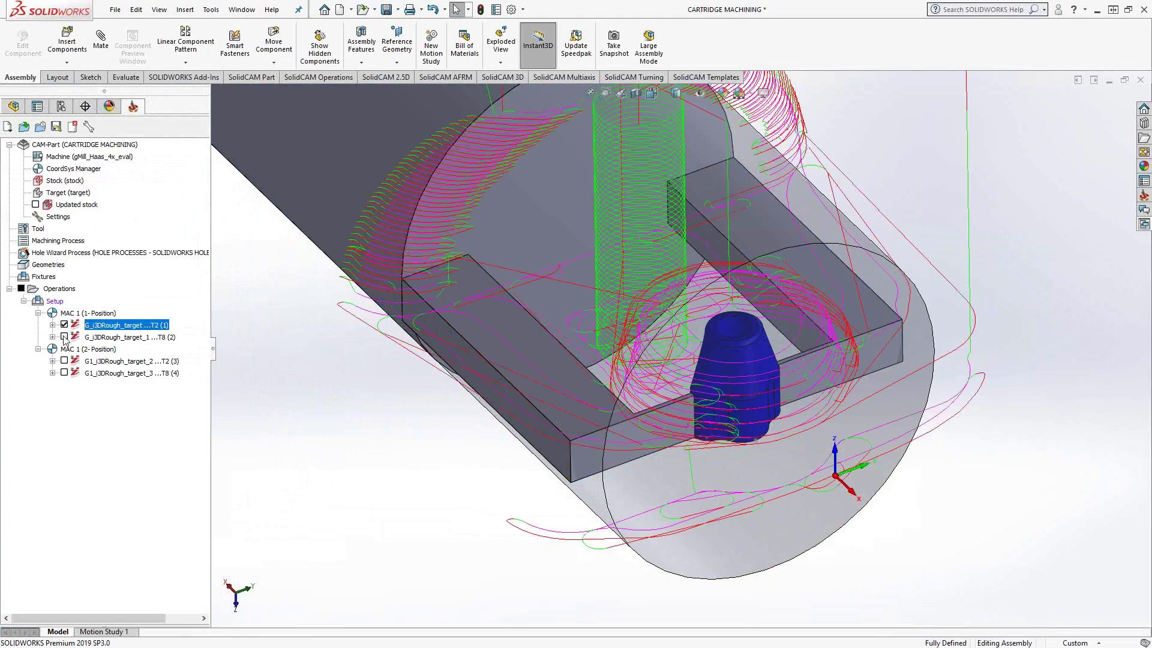
pyautogui.click(64, 337)
pyautogui.moveTo(555, 413); pyautogui.dragTo(551, 369, button='middle')
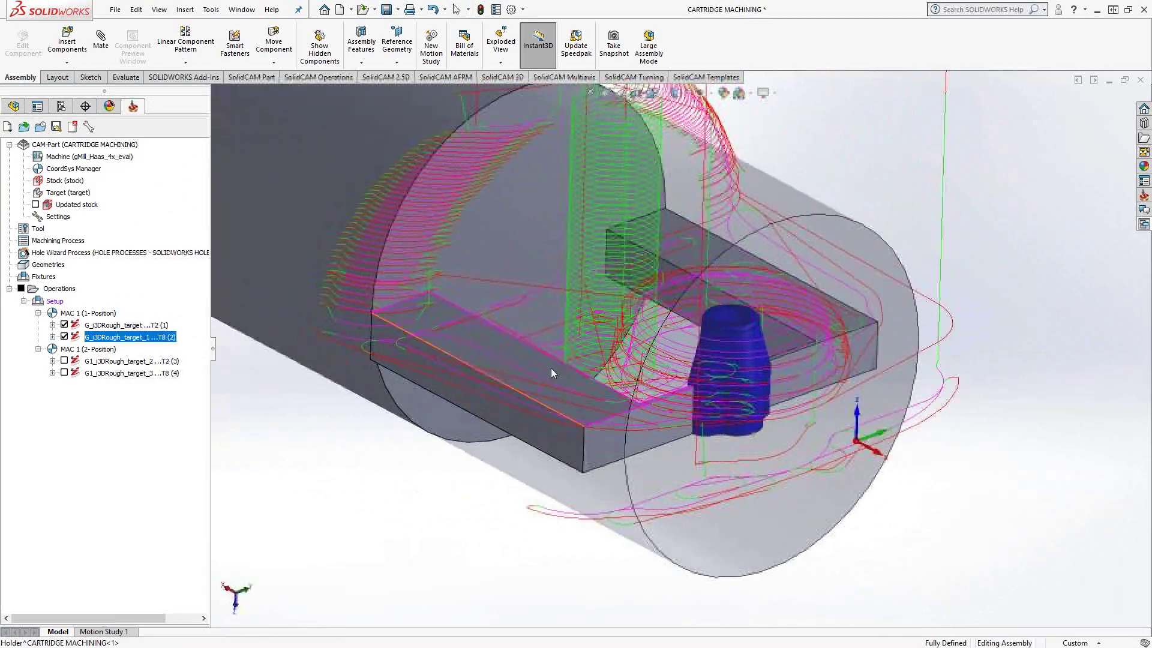
pyautogui.keyDown('ctrl'); pyautogui.click(108, 327); pyautogui.keyUp('ctrl')
pyautogui.rightClick(108, 327)
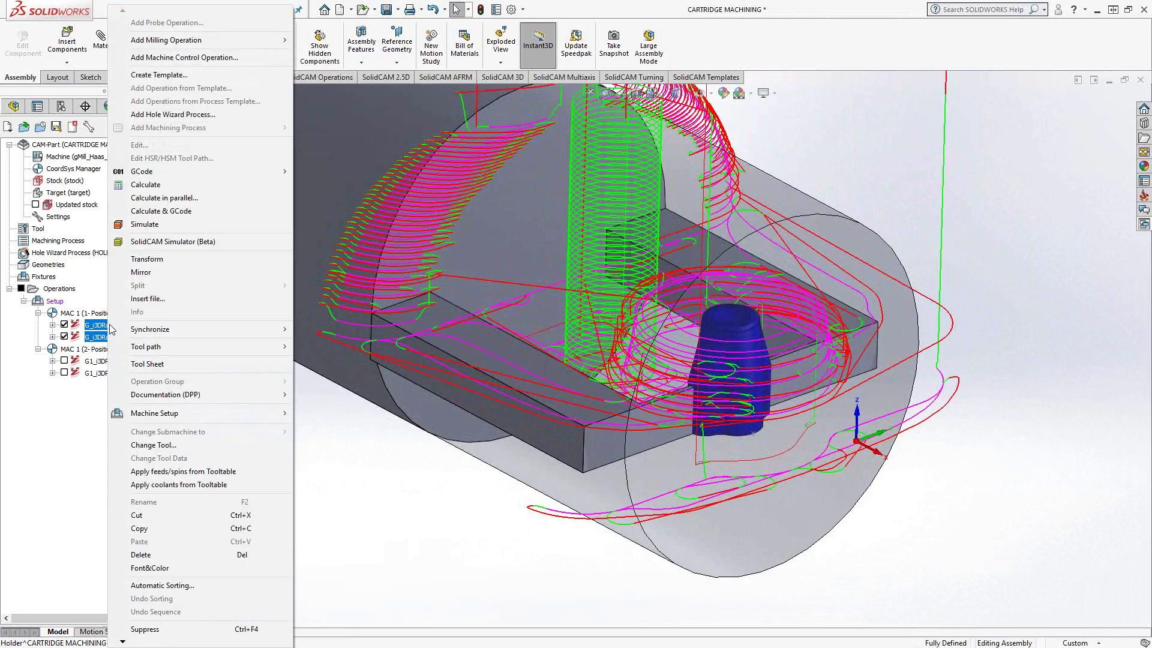
# Step: Run a SolidVerify simulation of both roughing operations and orbit to view the machined pocket and stepped boss
pyautogui.click(140, 225)
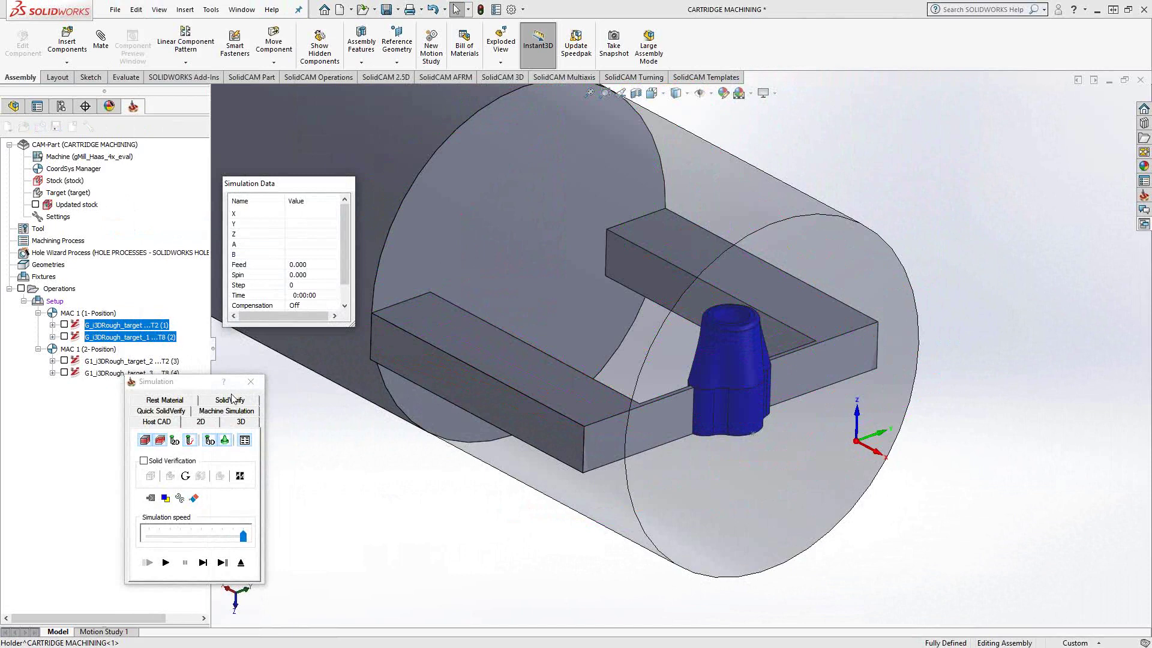
pyautogui.click(232, 400)
pyautogui.click(166, 562)
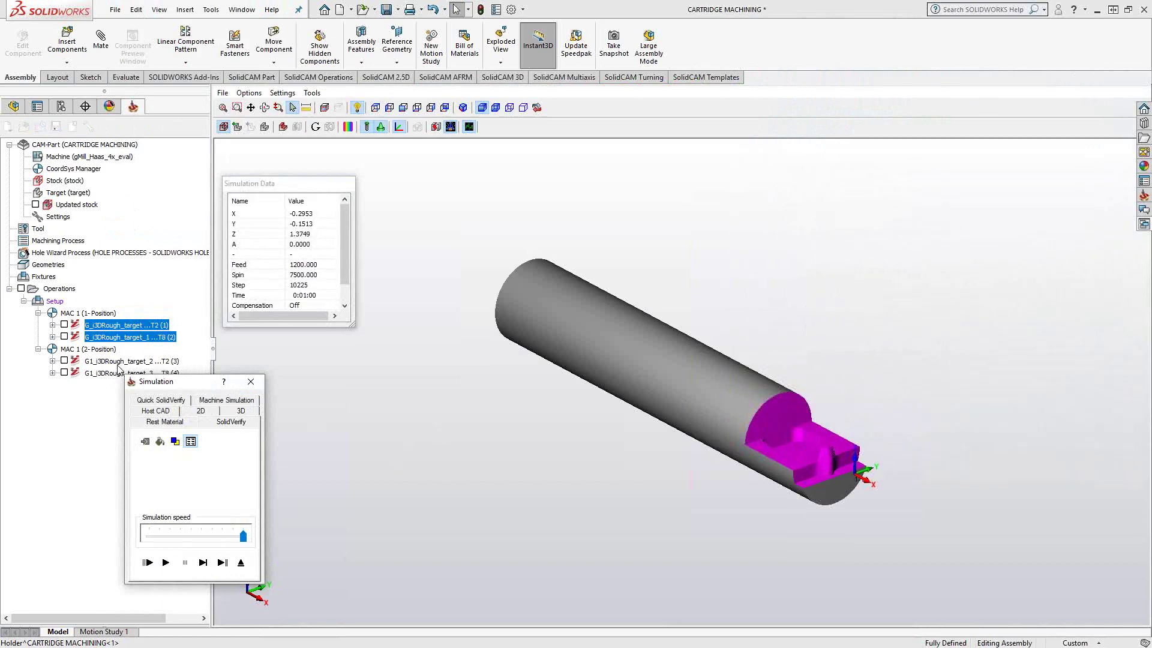
pyautogui.click(165, 563)
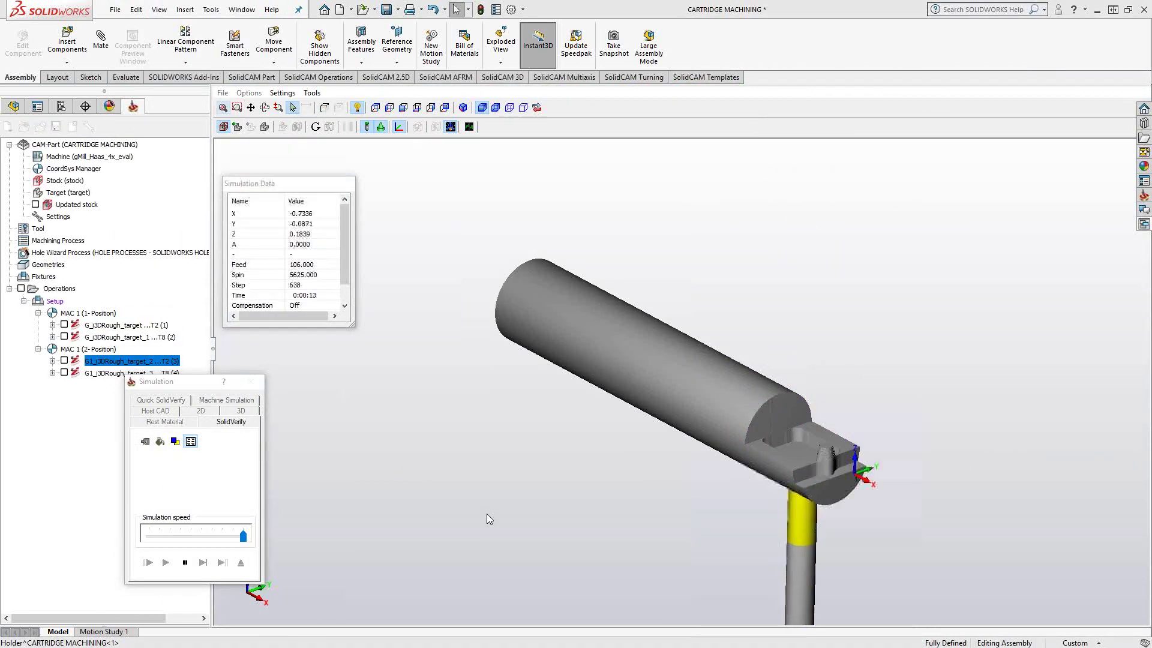
pyautogui.moveTo(696, 517); pyautogui.dragTo(718, 486, button='middle')
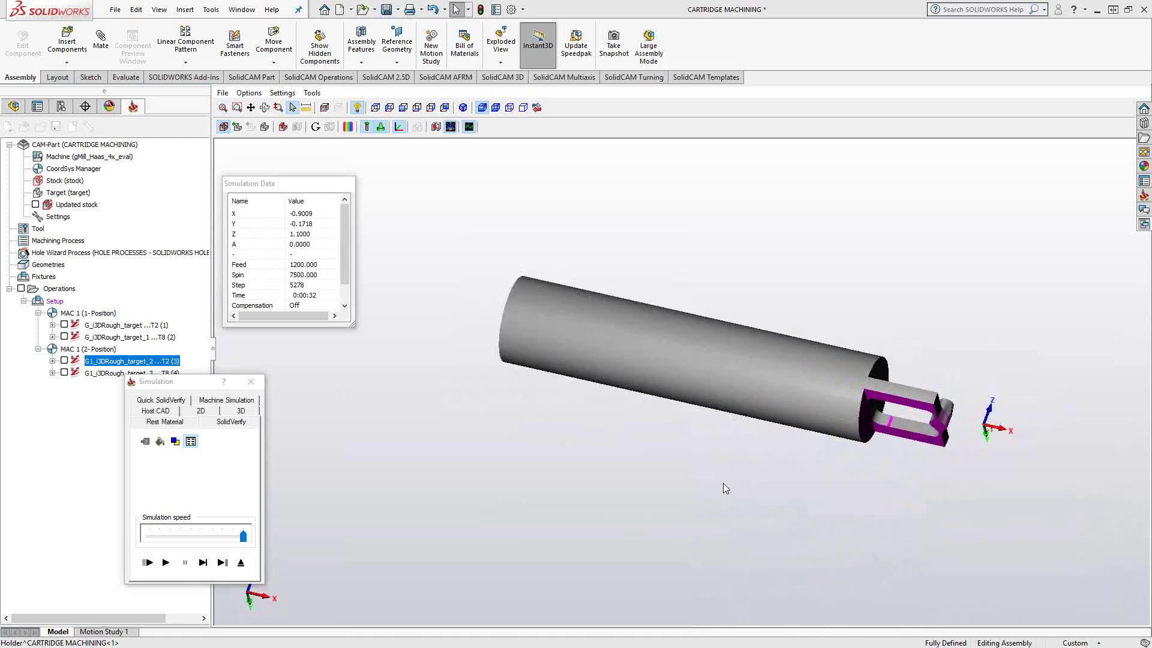
pyautogui.moveTo(737, 380); pyautogui.dragTo(701, 424, button='middle')
pyautogui.scroll(5, 869, 441)
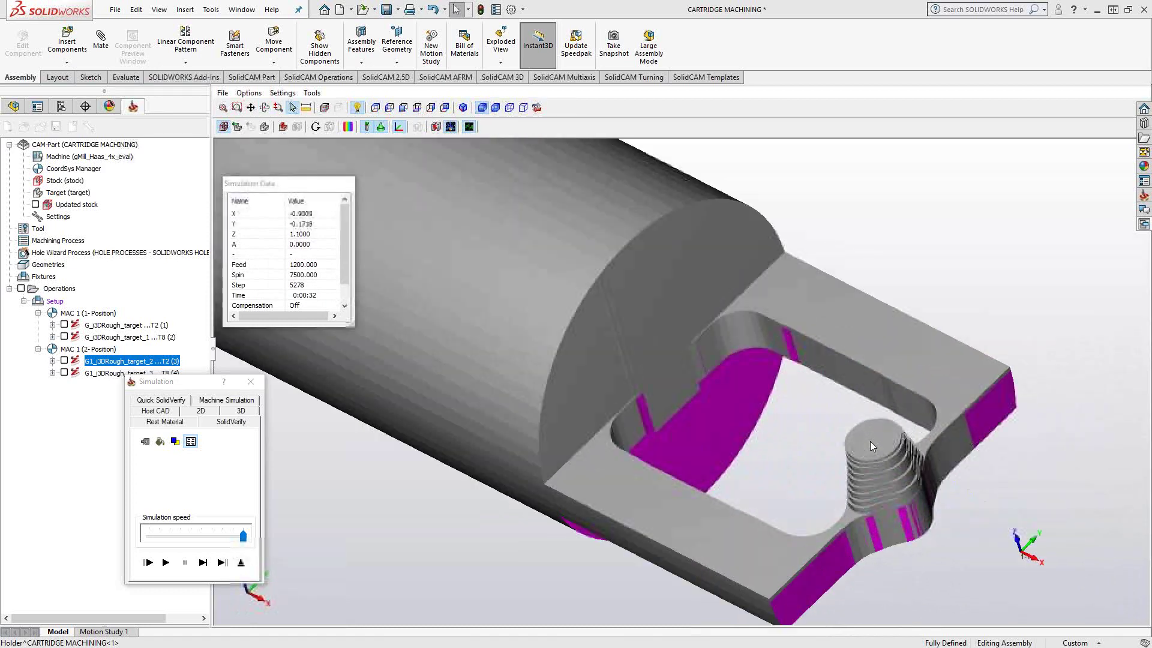